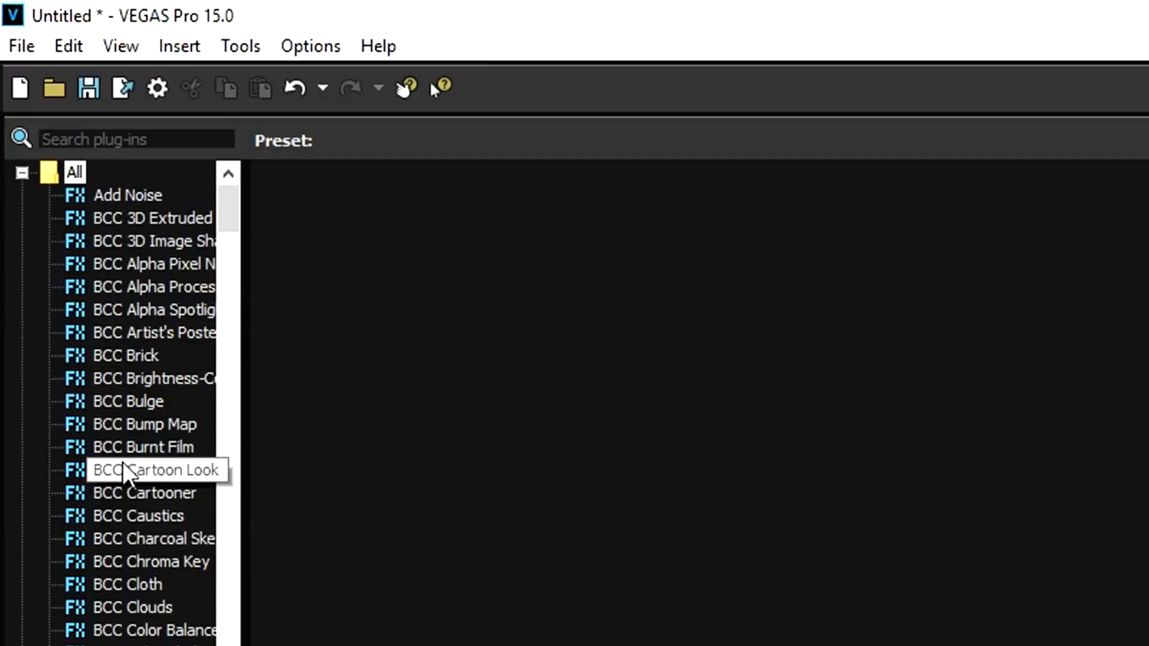
- Apply the default Chroma Keyer effect to the green-screen cinema hall clip on the timeline
scroll(129, 455, "down", 15)
scroll(137, 446, "down", 20)
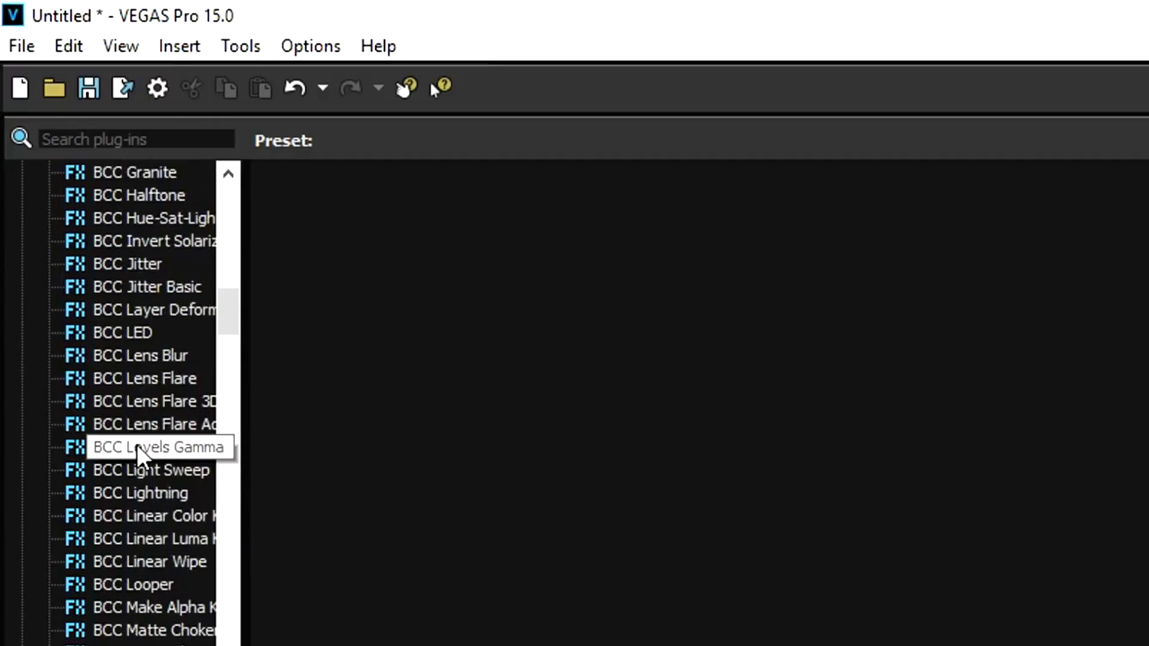
scroll(143, 444, "down", 20)
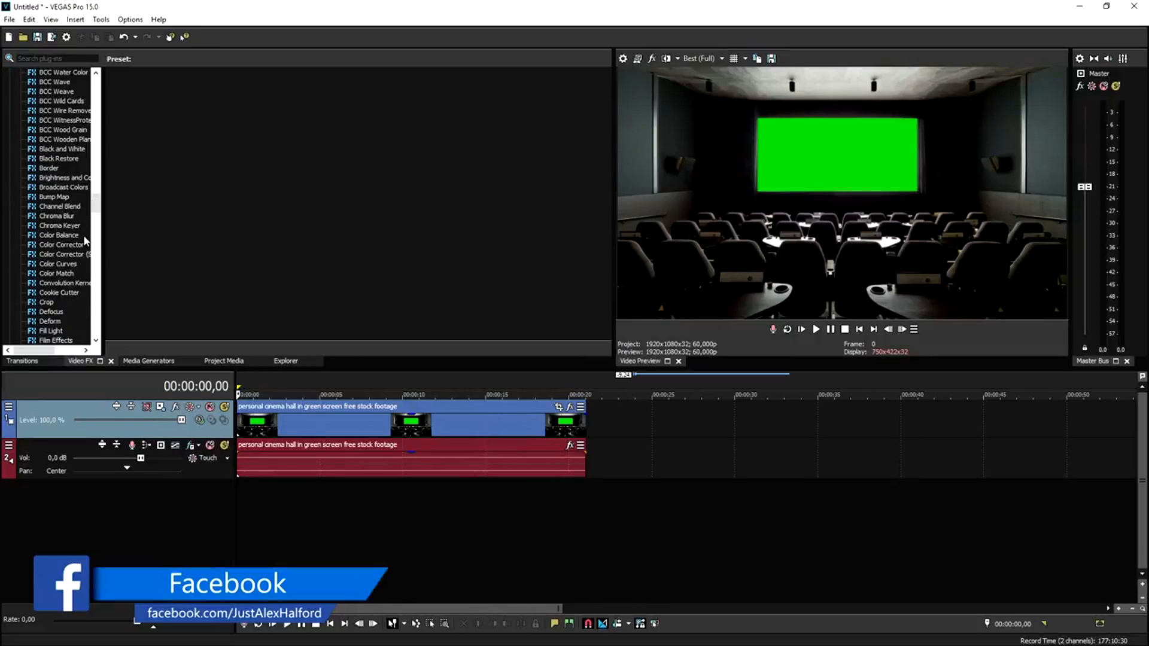
left_click(62, 226)
left_click_drag(153, 102, 390, 428)
left_click_drag(422, 281, 753, 409)
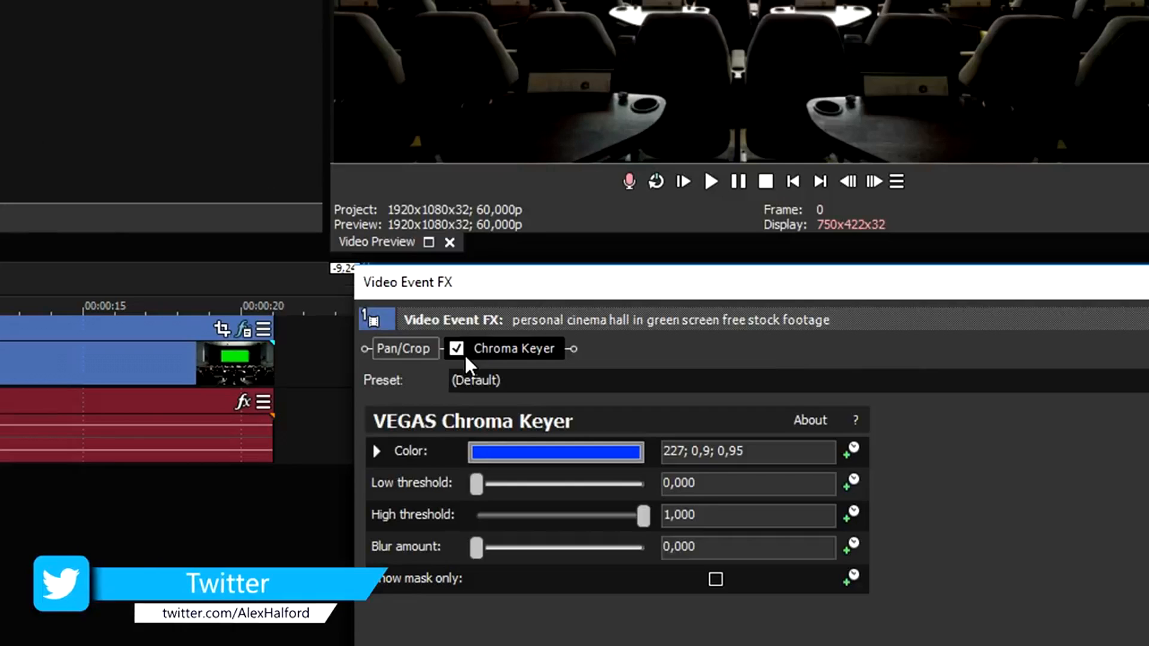
- Set the Chroma Keyer color by sampling the green cinema screen with the effect temporarily disabled, and re-enable the effect
left_click(457, 349)
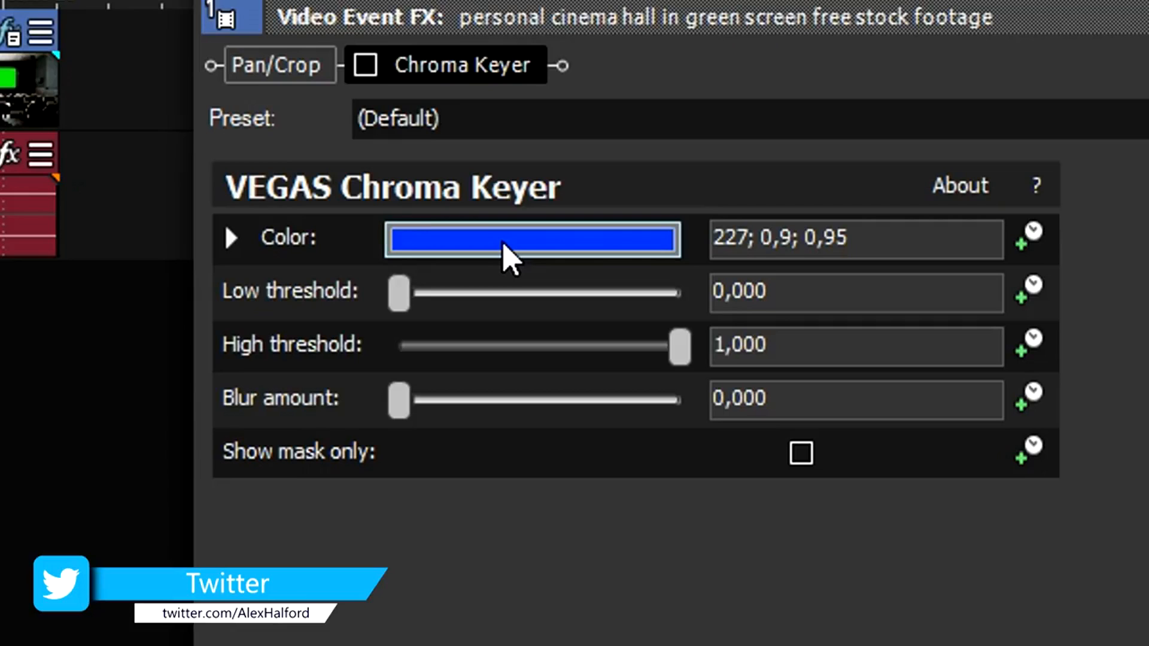
left_click(725, 472)
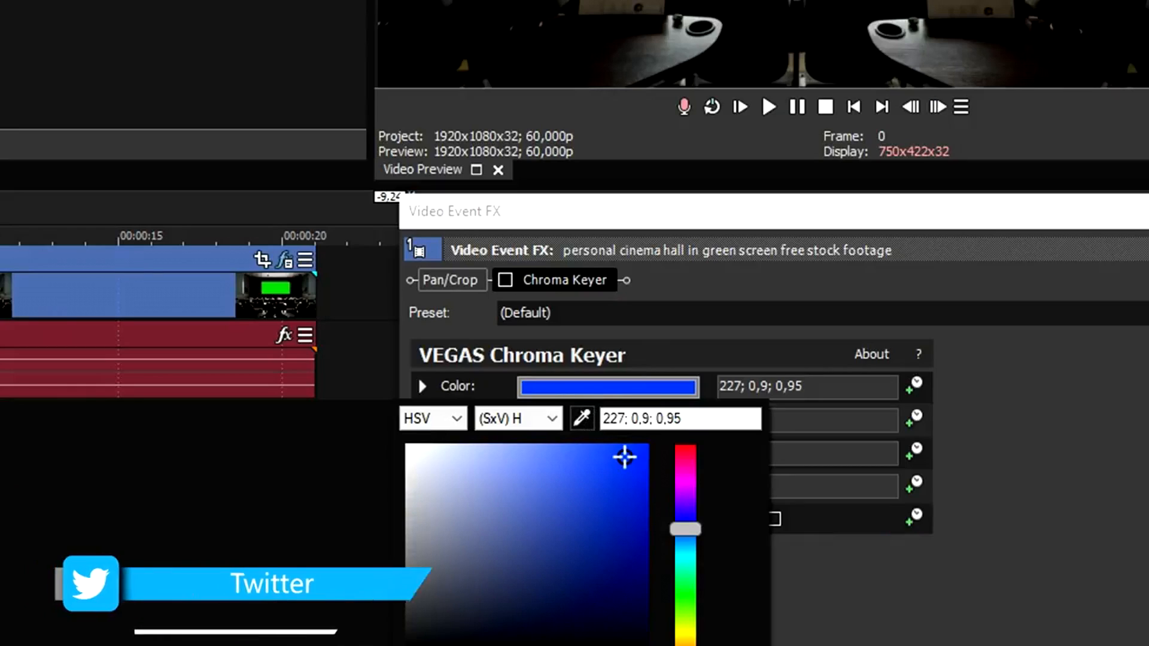
left_click(721, 488)
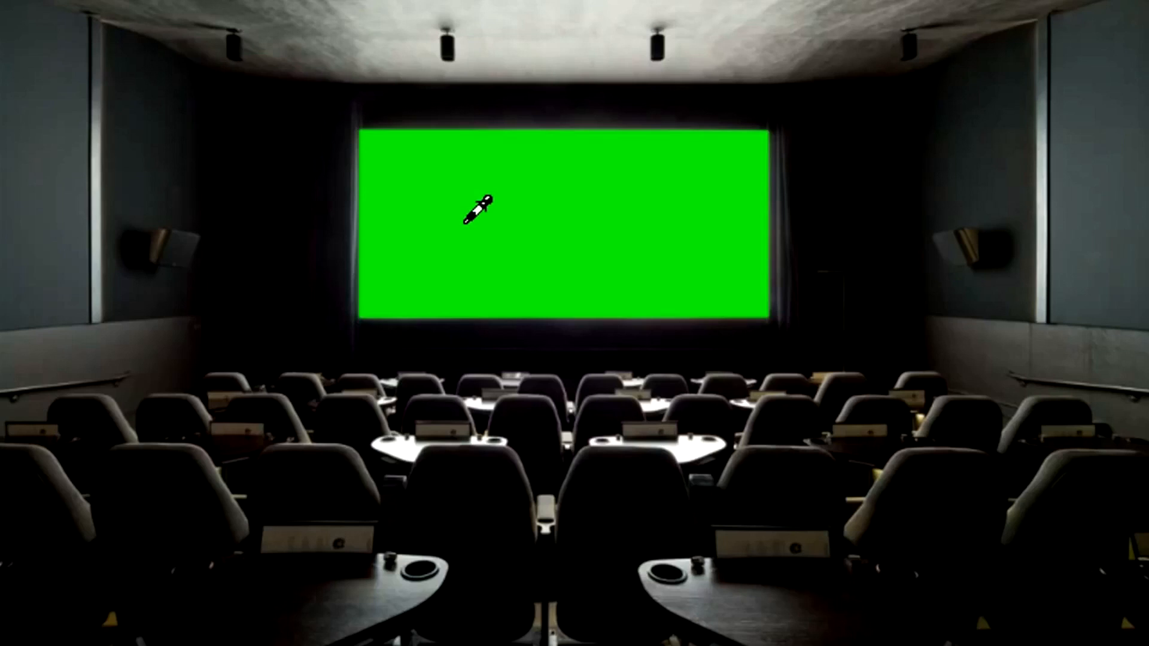
left_click(511, 221)
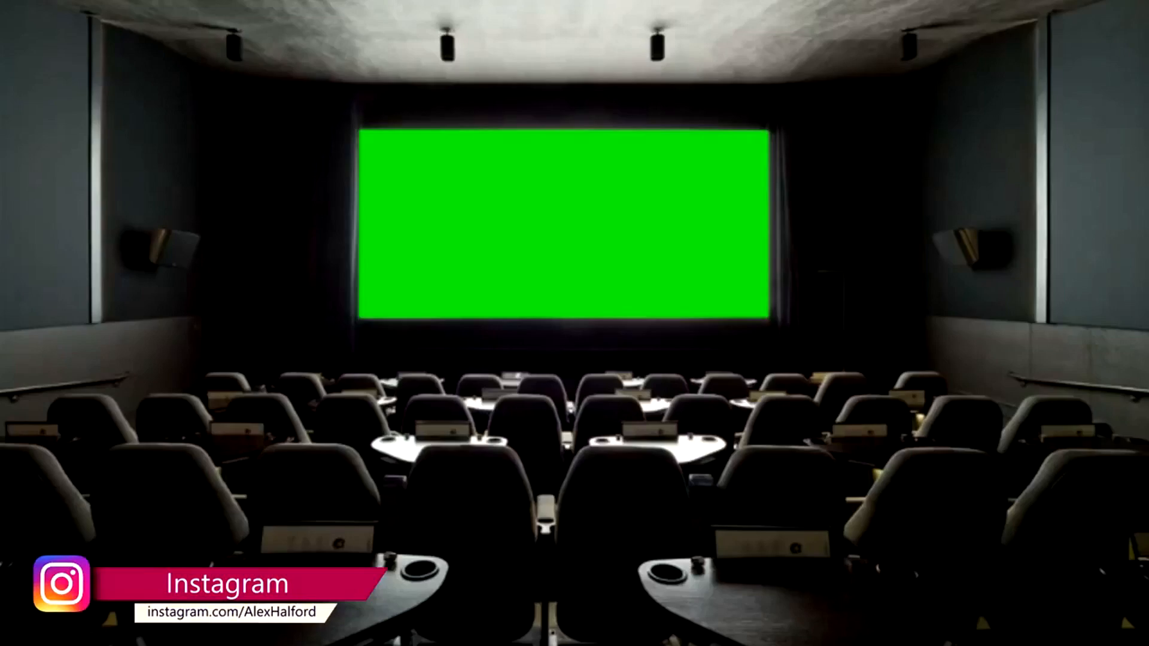
left_click(374, 310)
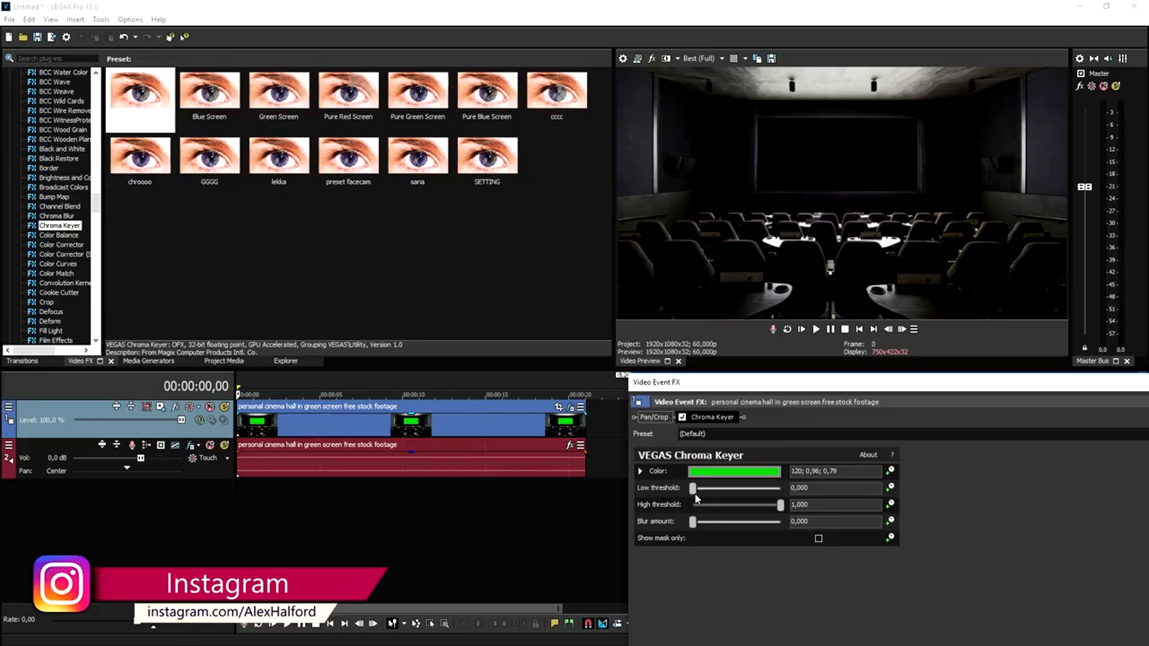
- Lower the Chroma Keyer's high threshold to about 0.429 and close the effect settings
left_click_drag(779, 505, 730, 509)
left_click_drag(777, 385, 562, 390)
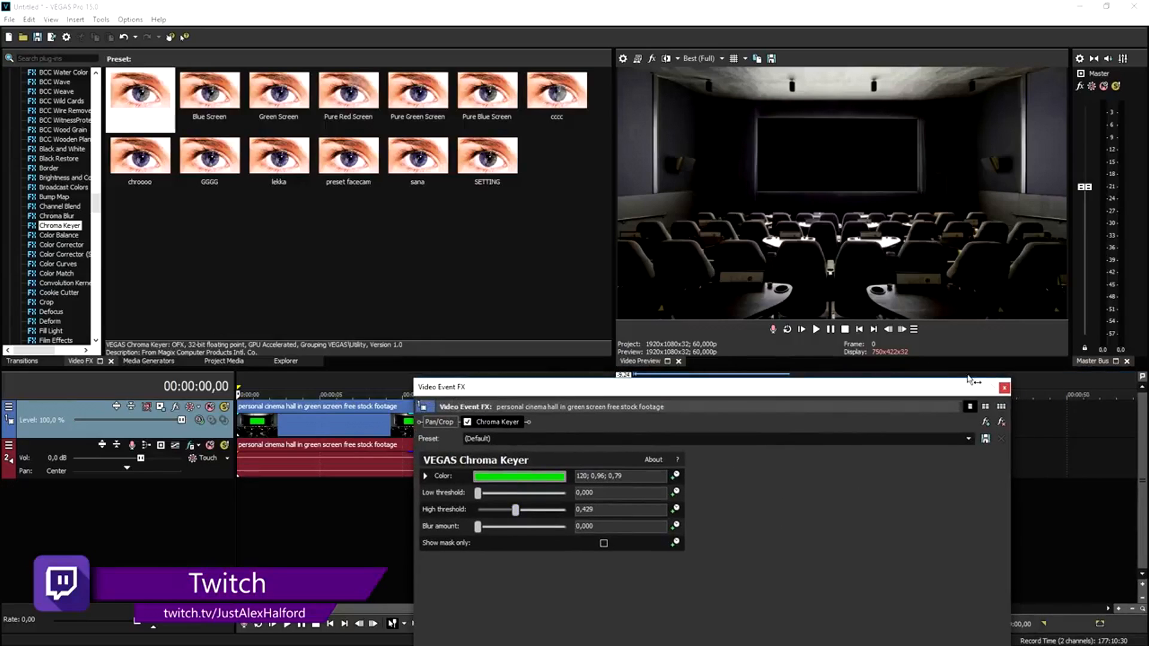
left_click(1005, 389)
- Insert a new video track above the track holding the cinema hall and Smooth Text clips
left_click(702, 427)
scroll(702, 429, "down", 1)
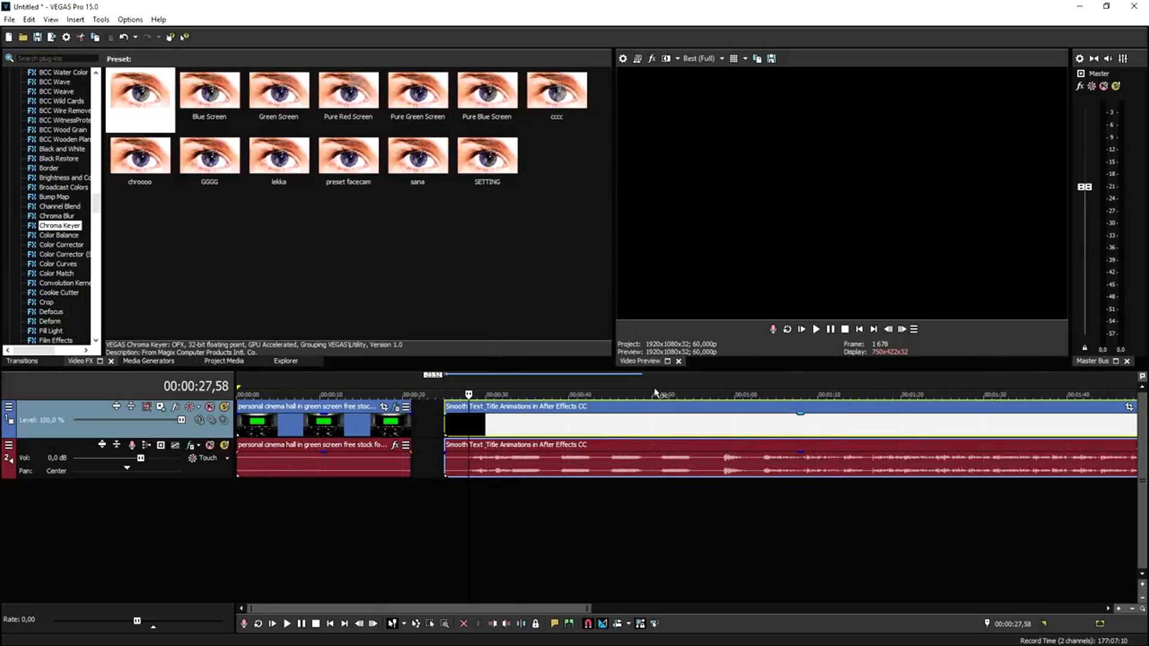
scroll(656, 393, "up", 3)
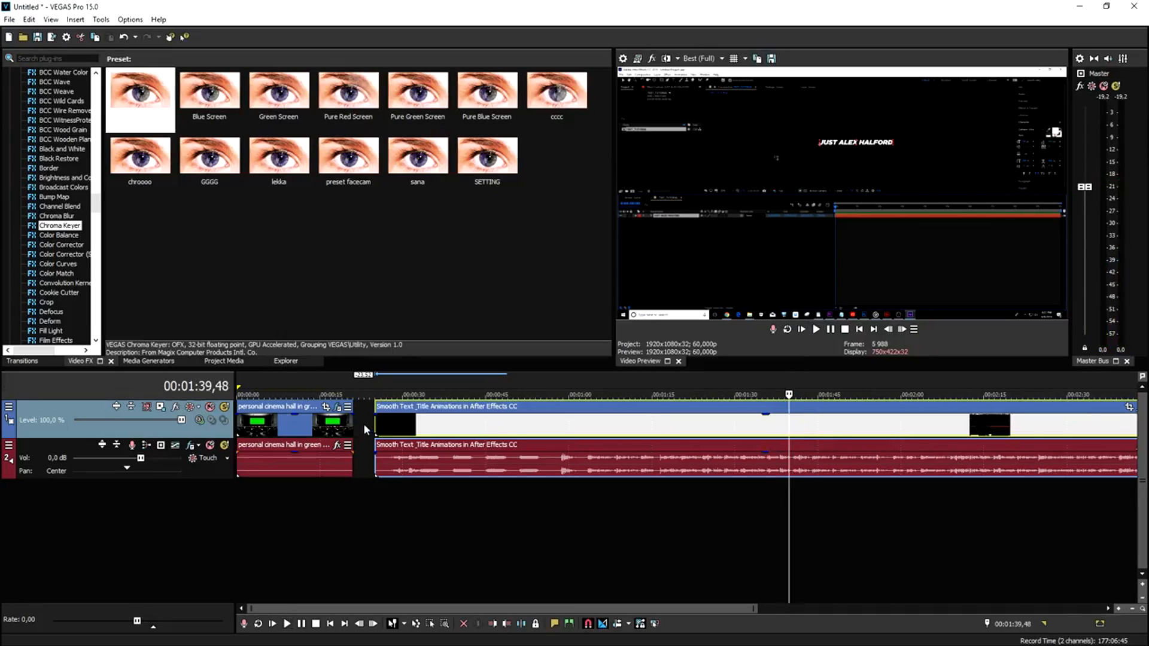
right_click(364, 419)
left_click(407, 523)
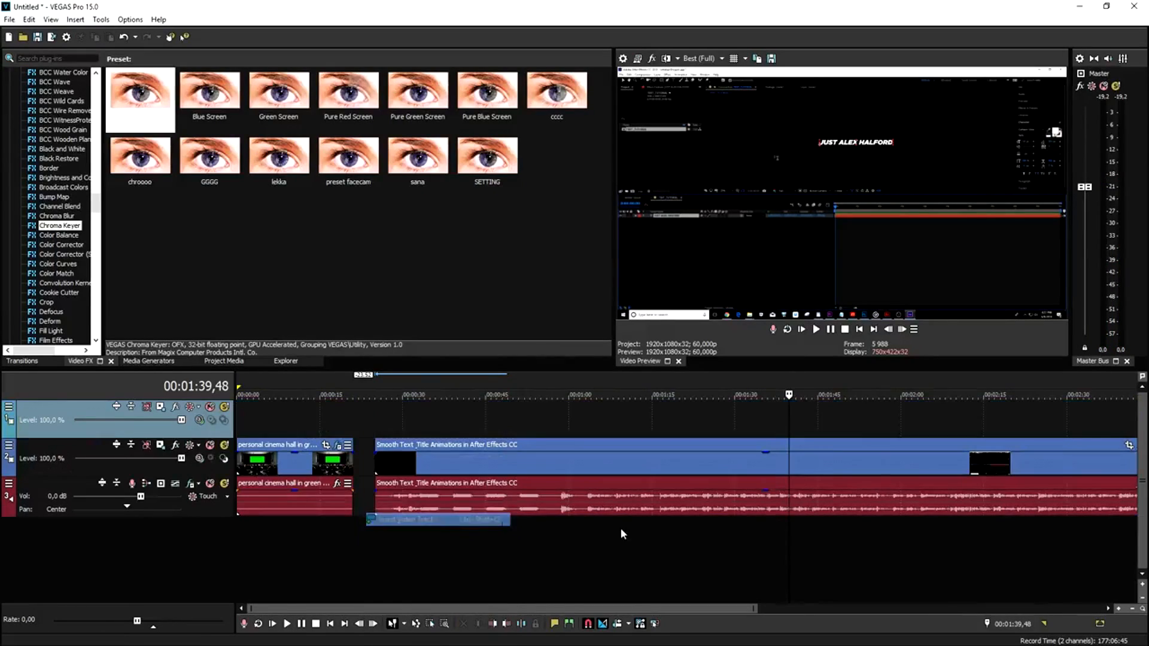
- Split the Smooth Text clip around 00:01:39, delete the part before the cut, and move the rest onto the new video track
left_click(782, 466)
key("s")
left_click(722, 464)
key("Delete")
left_click_drag(1000, 458, 627, 420)
- Move the Smooth Text audio to its own new track and shift the clip with its audio to the timeline start
left_click(600, 498)
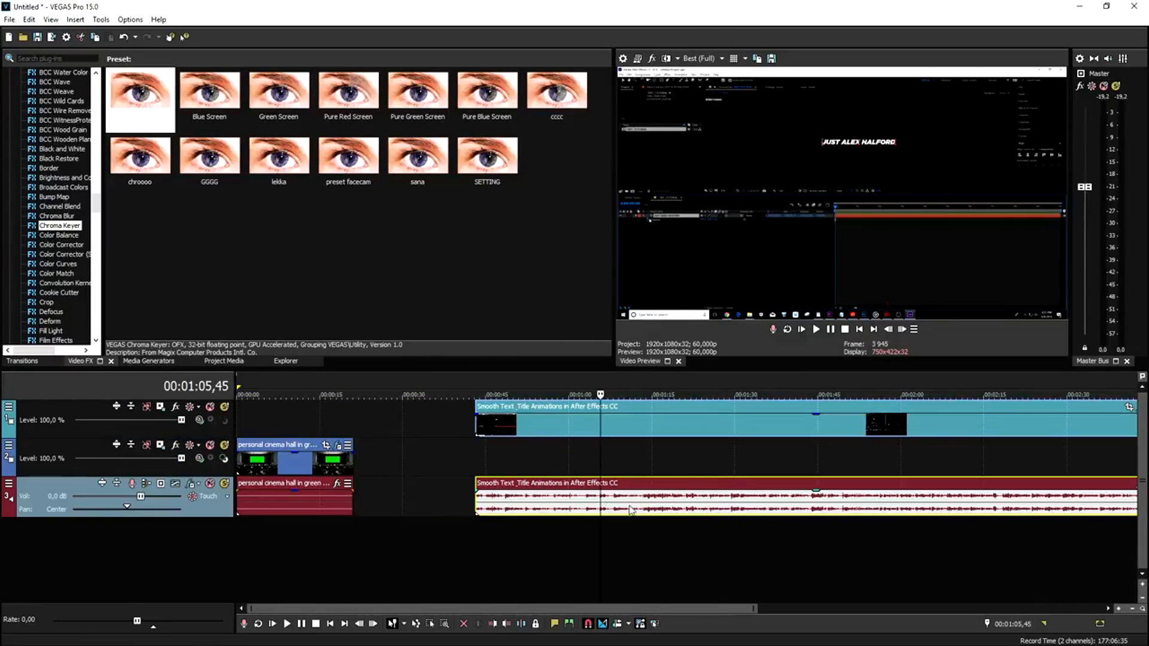
left_click_drag(629, 506, 629, 540)
left_click_drag(623, 424, 385, 425)
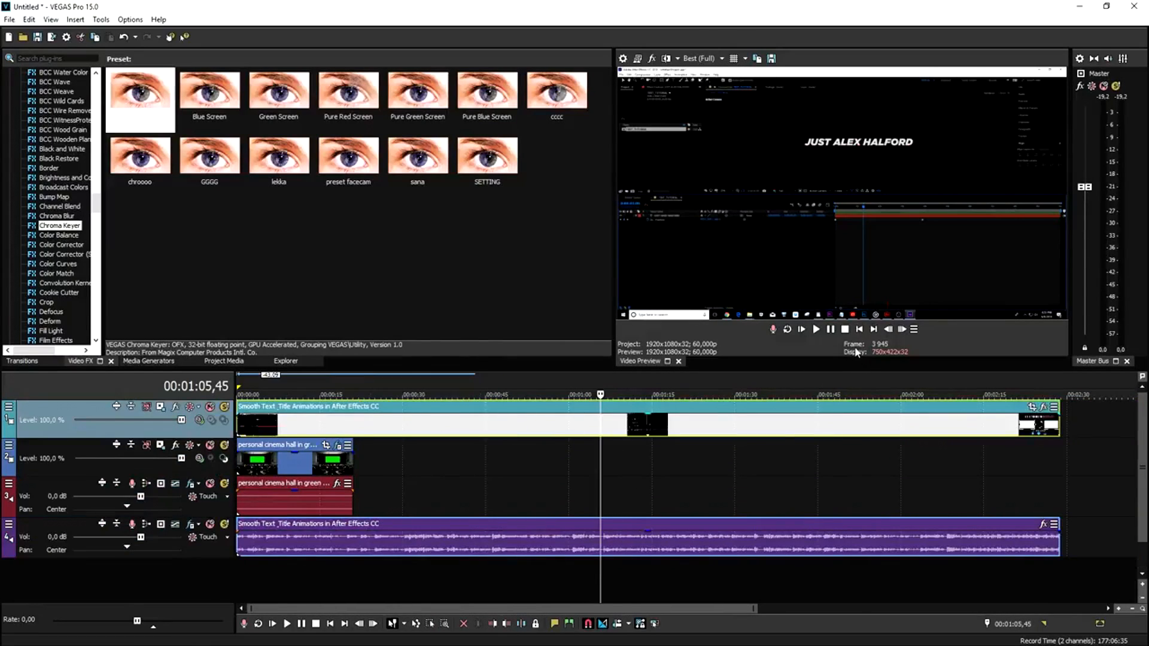
left_click(251, 395)
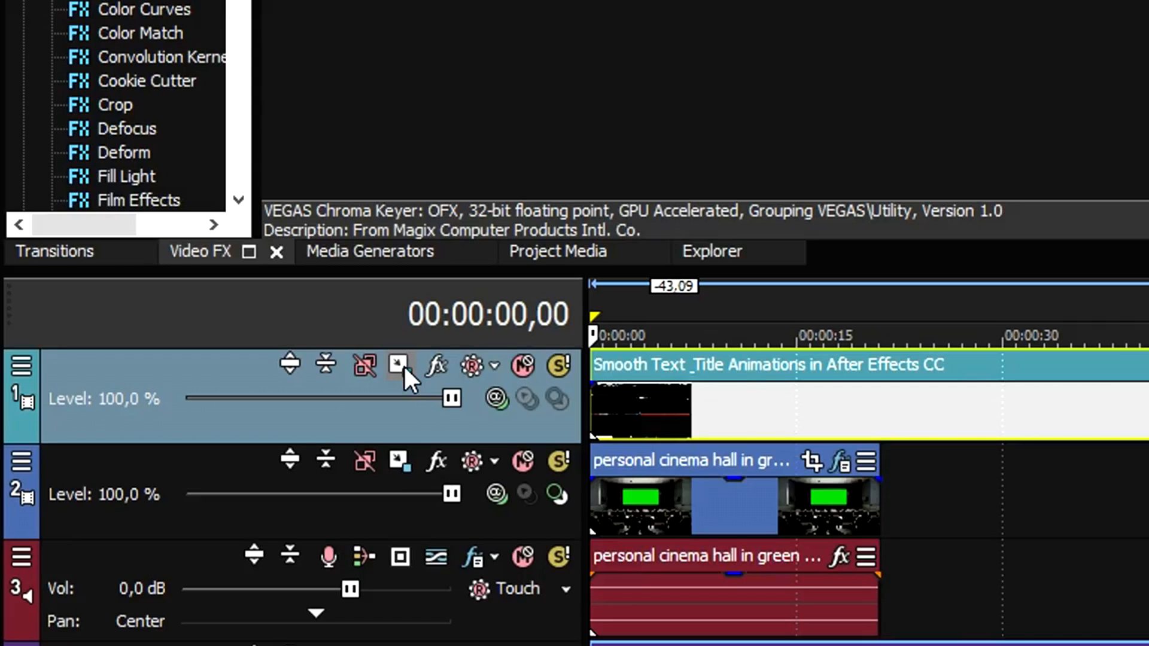
- Use Track Motion on track 1 to fit the Smooth Text video over the cinema screen at about 644 by 362
left_click(160, 407)
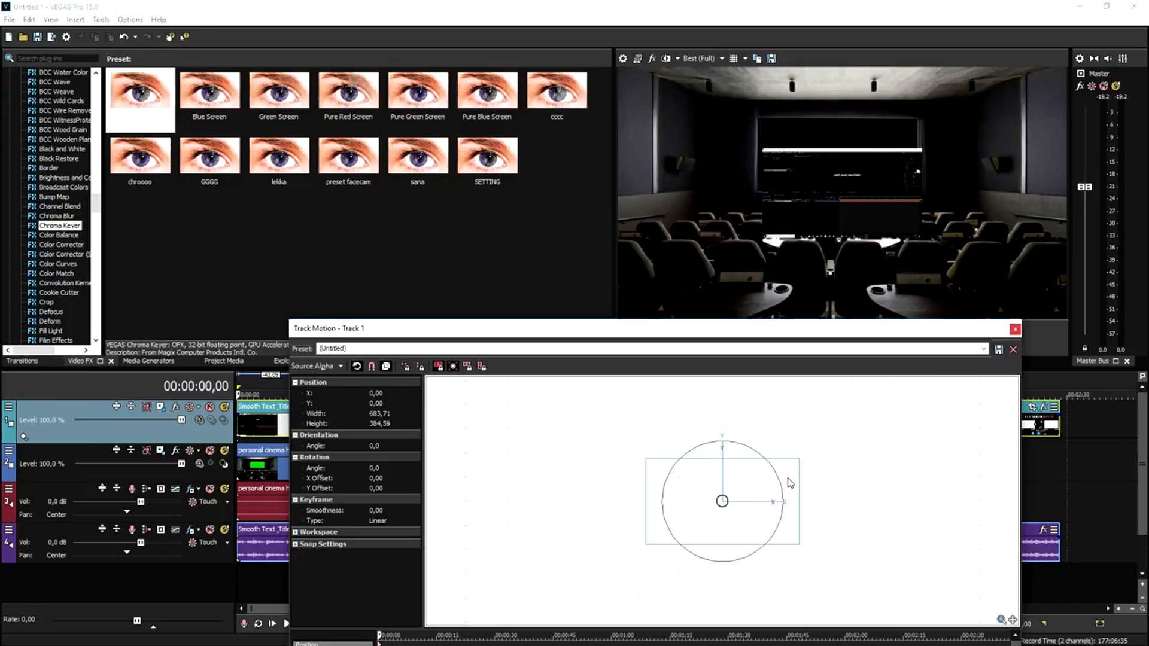
left_click_drag(788, 480, 792, 451)
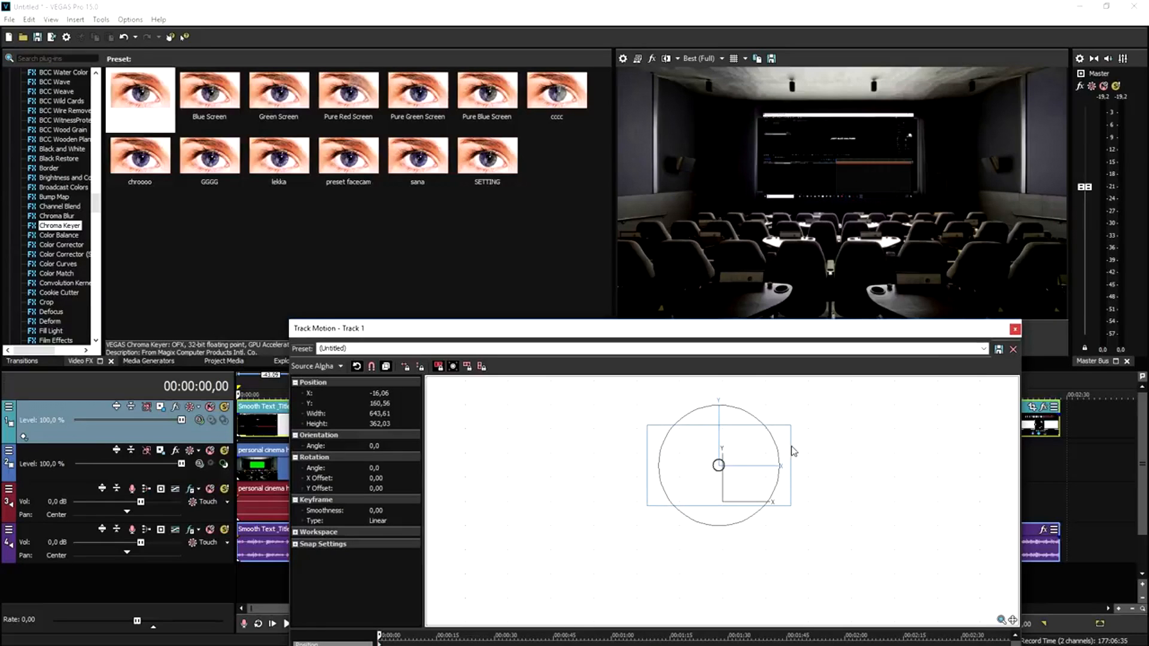
left_click(1015, 329)
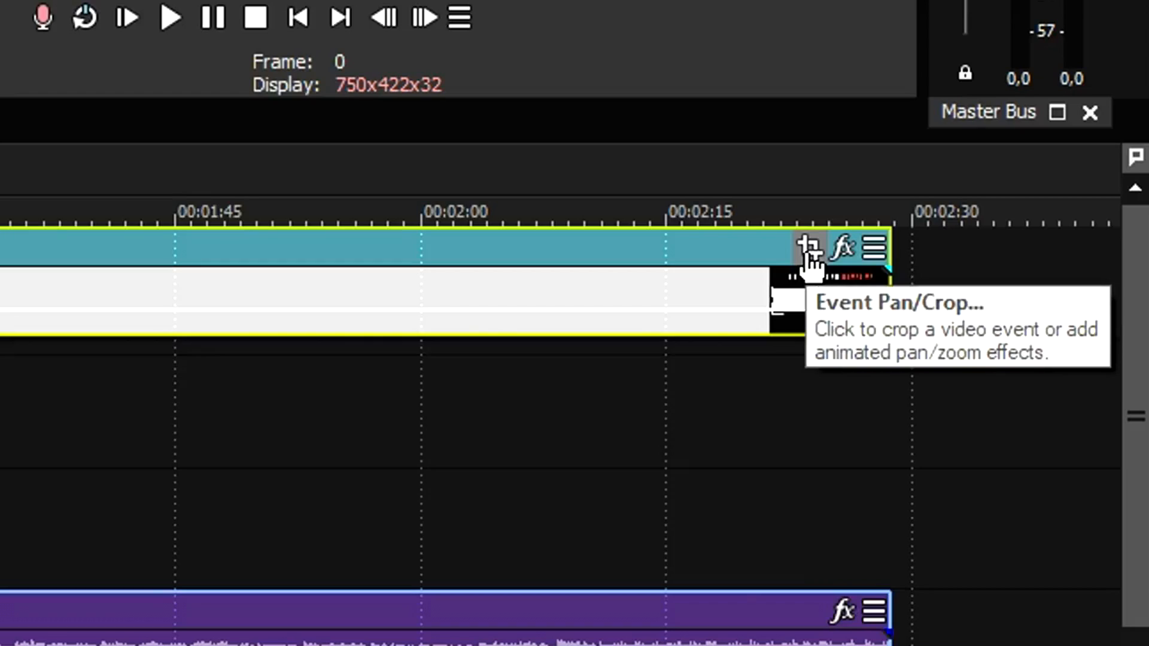
- Enable masking in the Smooth Text clip's Event Pan/Crop and draw a rectangular mask slightly larger than the frame
left_click(1031, 410)
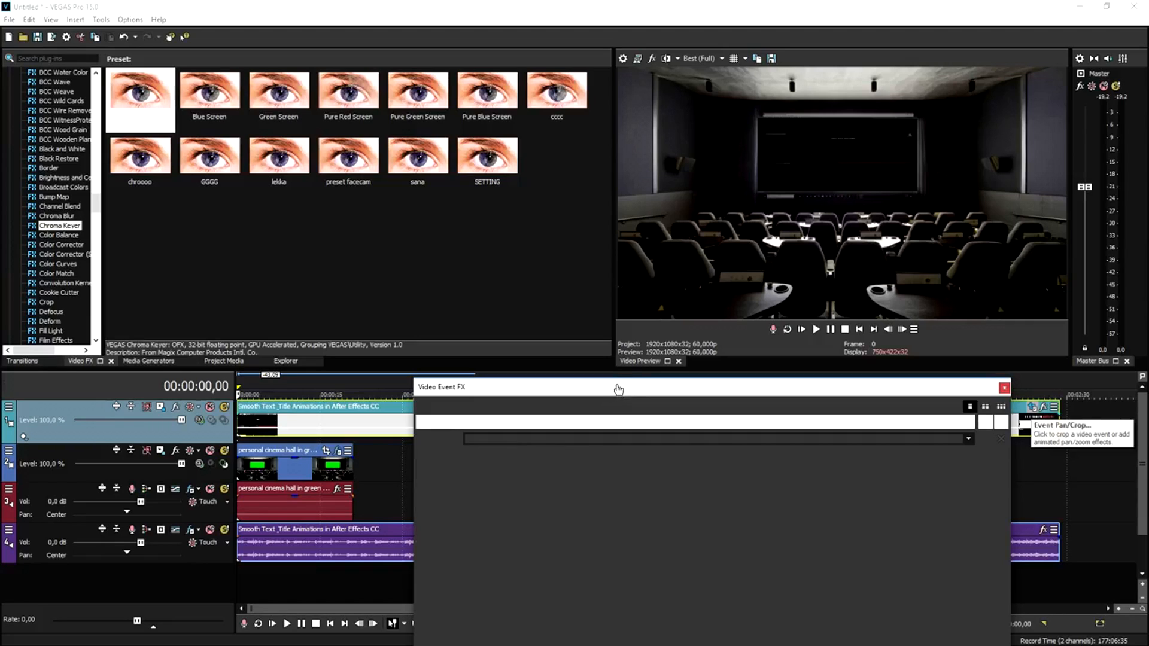
left_click_drag(640, 394, 234, 80)
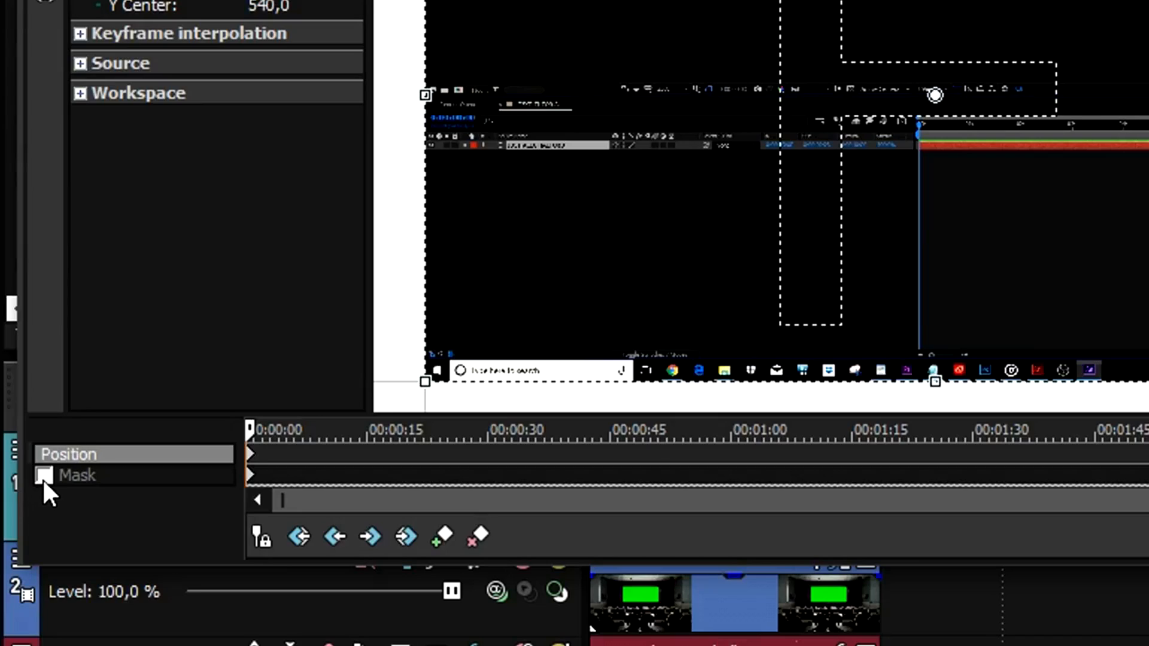
left_click(18, 418)
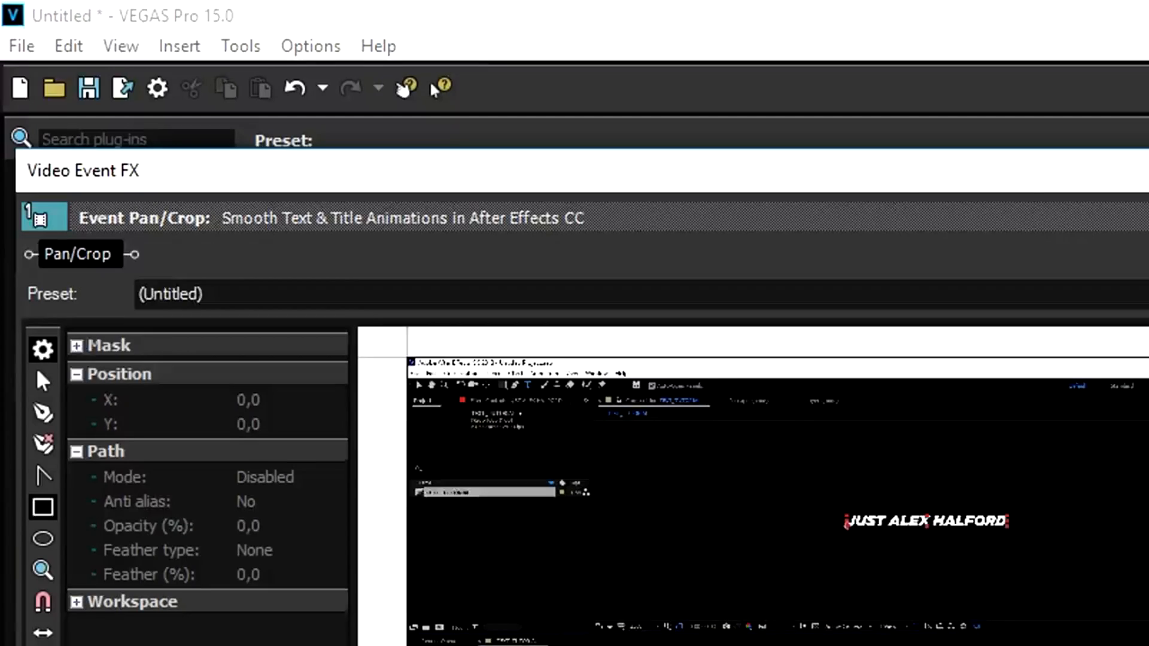
left_click(42, 509)
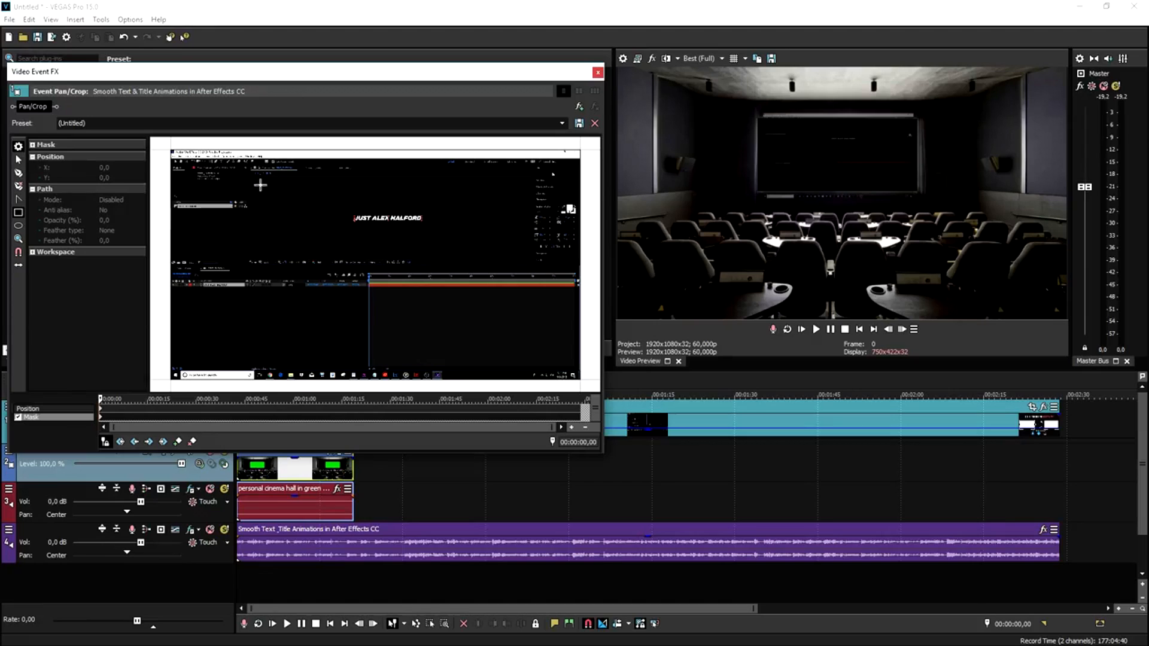
mouse_move(157, 145)
left_mouse_down()
mouse_move(436, 282)
mouse_move(574, 359)
mouse_move(594, 388)
left_mouse_up()
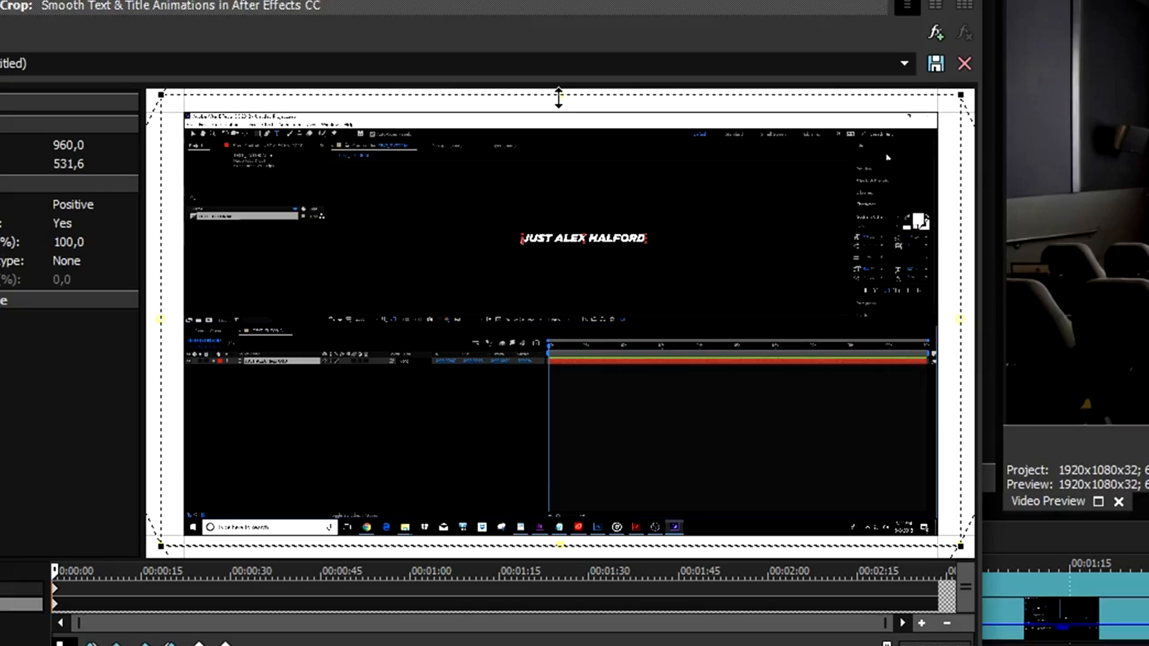
- Pull the mask's top and bottom edges inward to cut off the recorded title bar and taskbar, and close Event Pan/Crop
left_click_drag(371, 140, 371, 188)
left_click_drag(554, 183, 553, 117)
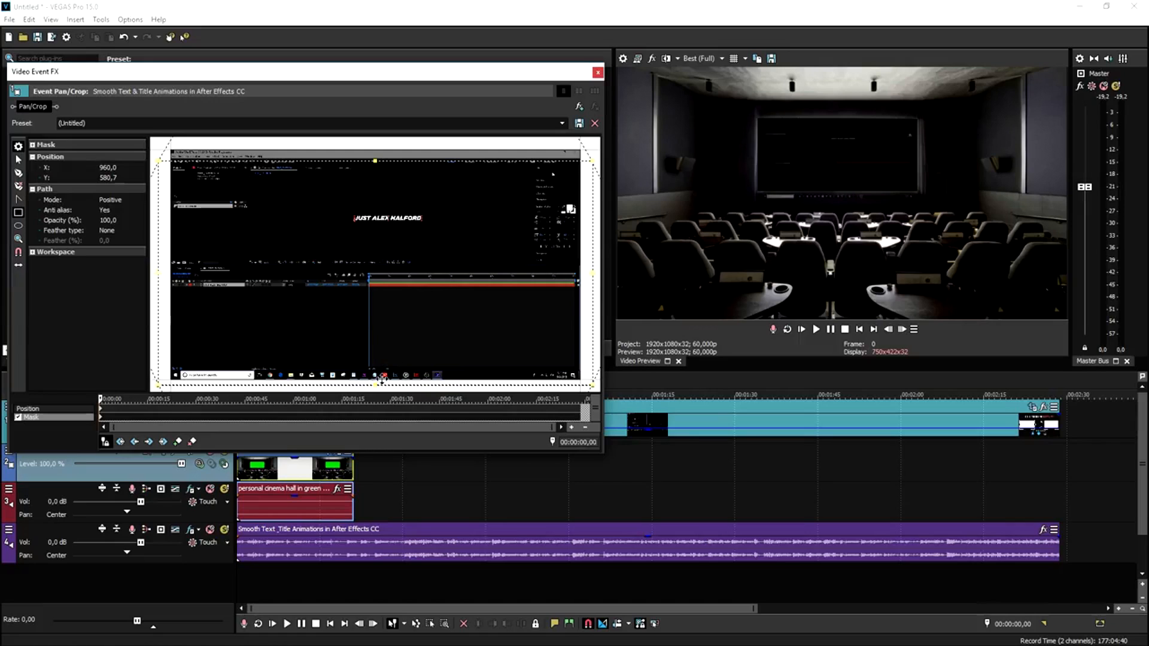
mouse_move(374, 380)
left_mouse_down()
mouse_move(374, 348)
mouse_move(374, 376)
mouse_move(374, 360)
left_mouse_up()
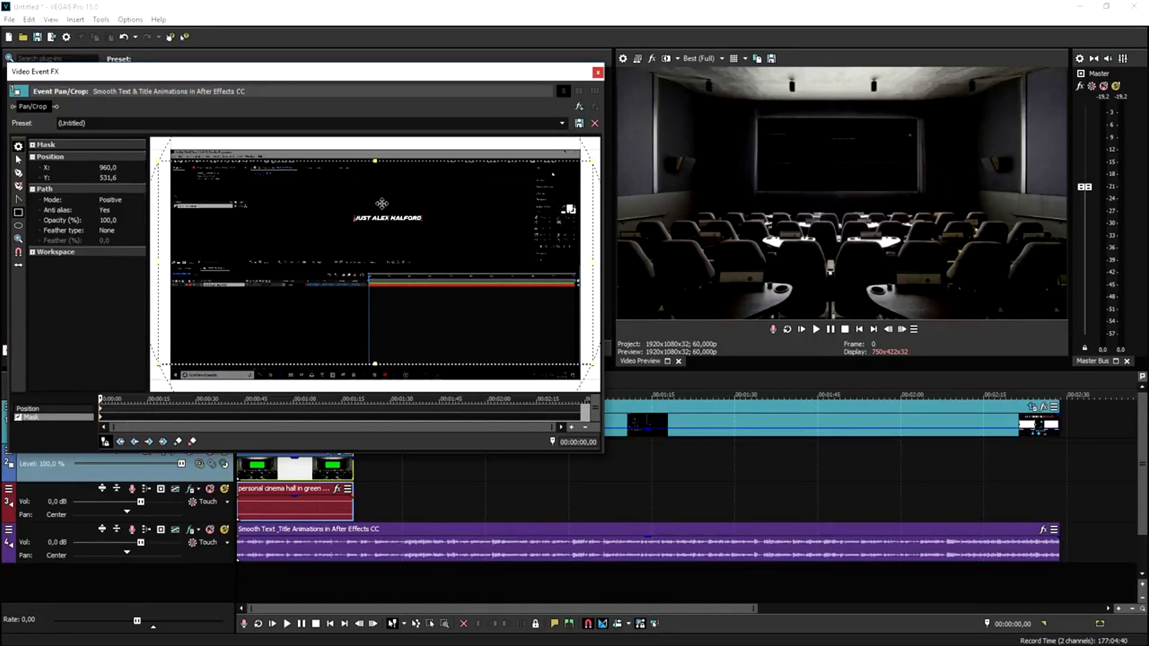
left_click(598, 73)
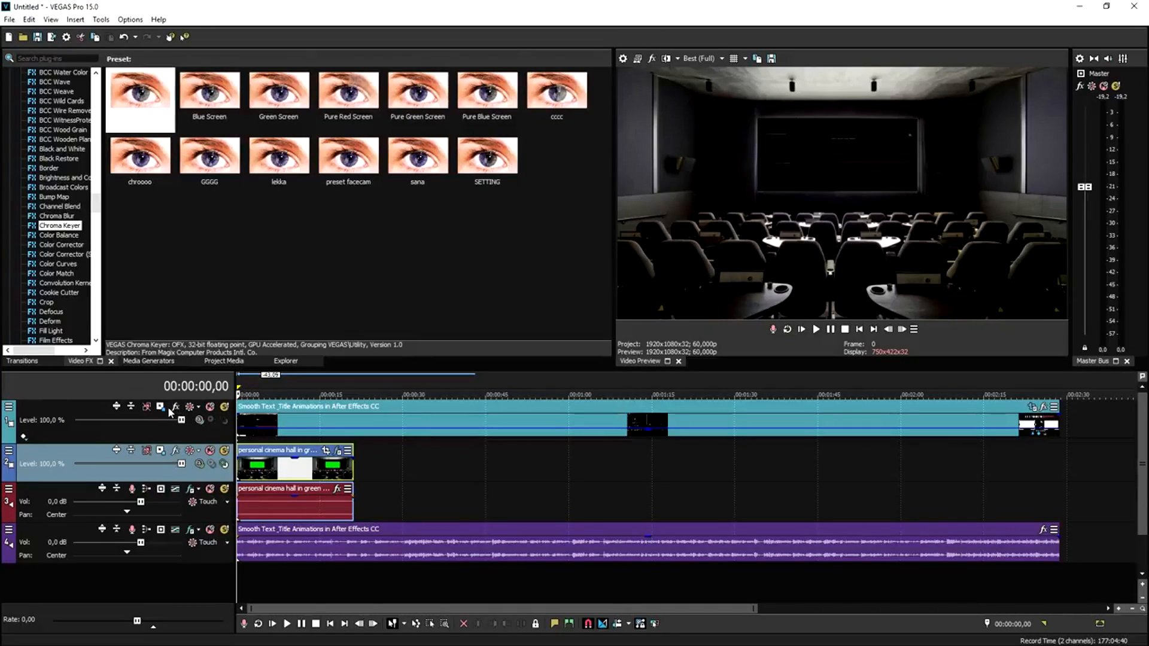
- Tighten all four sides of the Smooth Text clip's mask to about 954, 530 as its center, and close Event Pan/Crop
left_click(160, 407)
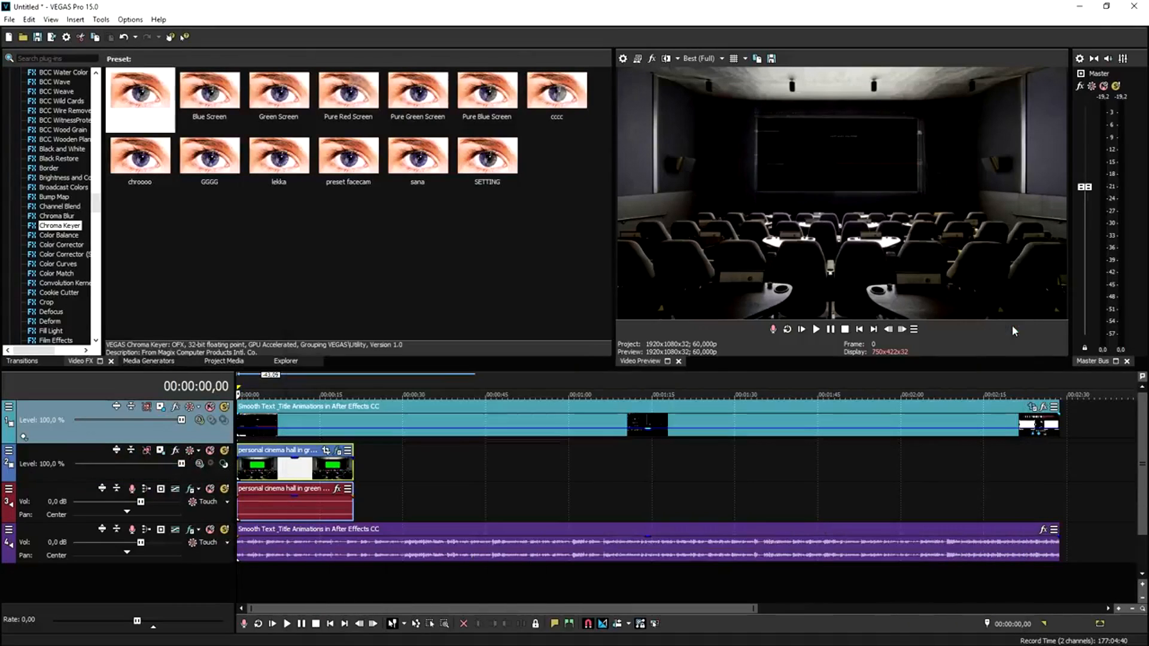
left_click(1015, 329)
left_click(1032, 407)
left_click_drag(592, 262, 563, 262)
left_click_drag(374, 161, 360, 178)
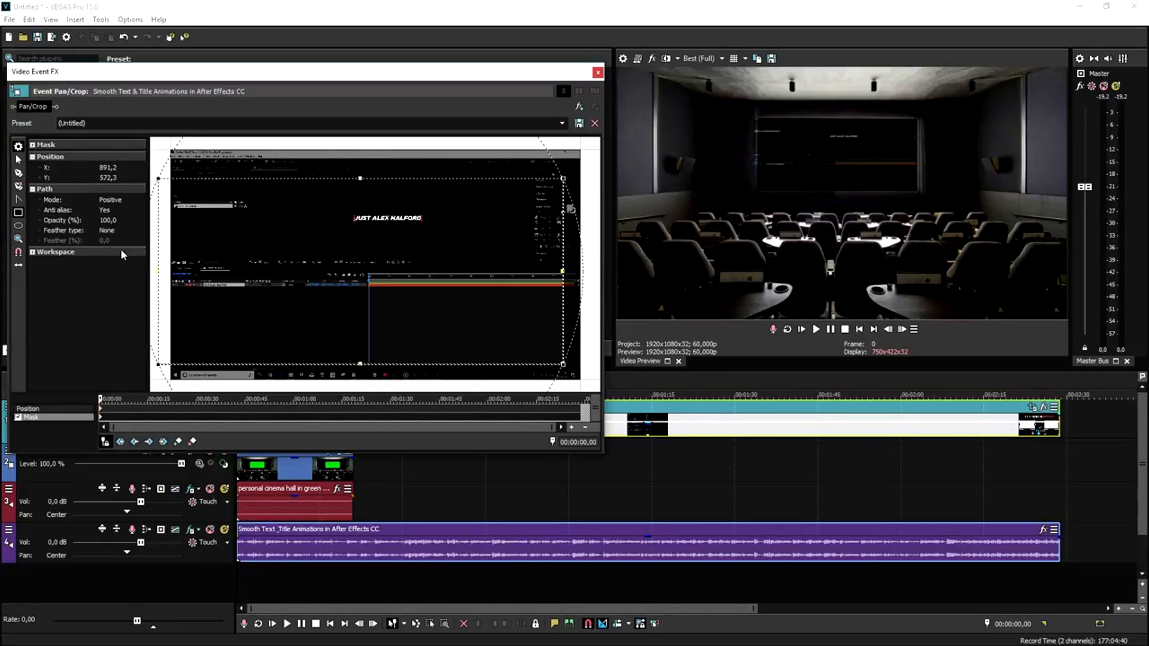
left_click_drag(155, 270, 185, 272)
left_click_drag(369, 364, 371, 346)
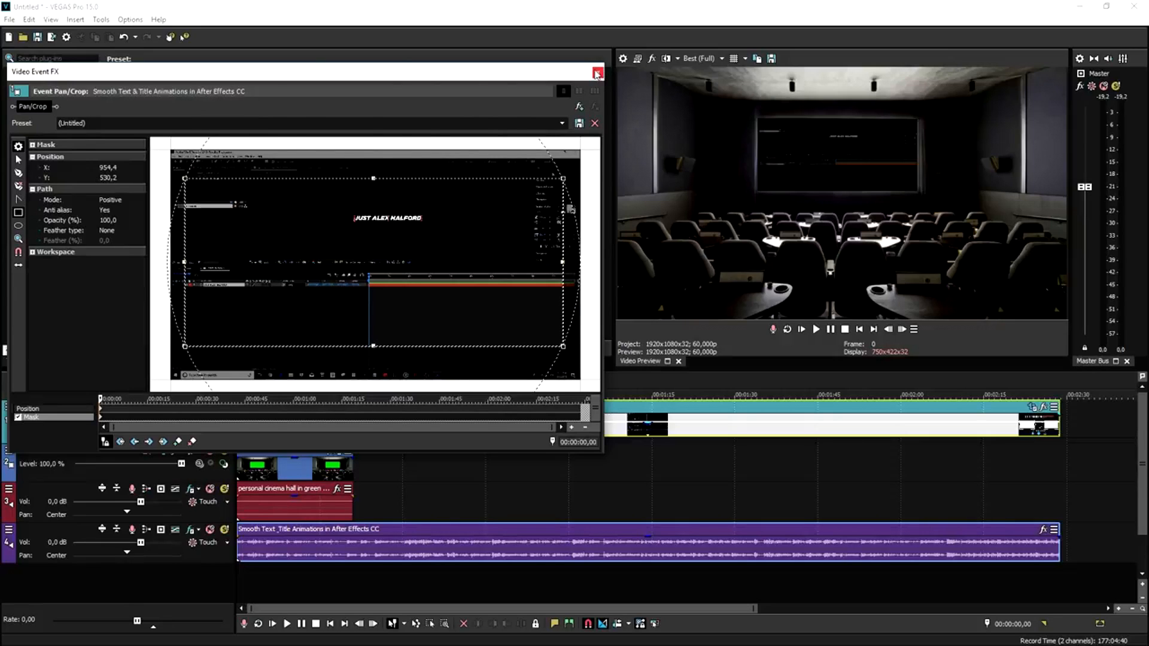
left_click(596, 73)
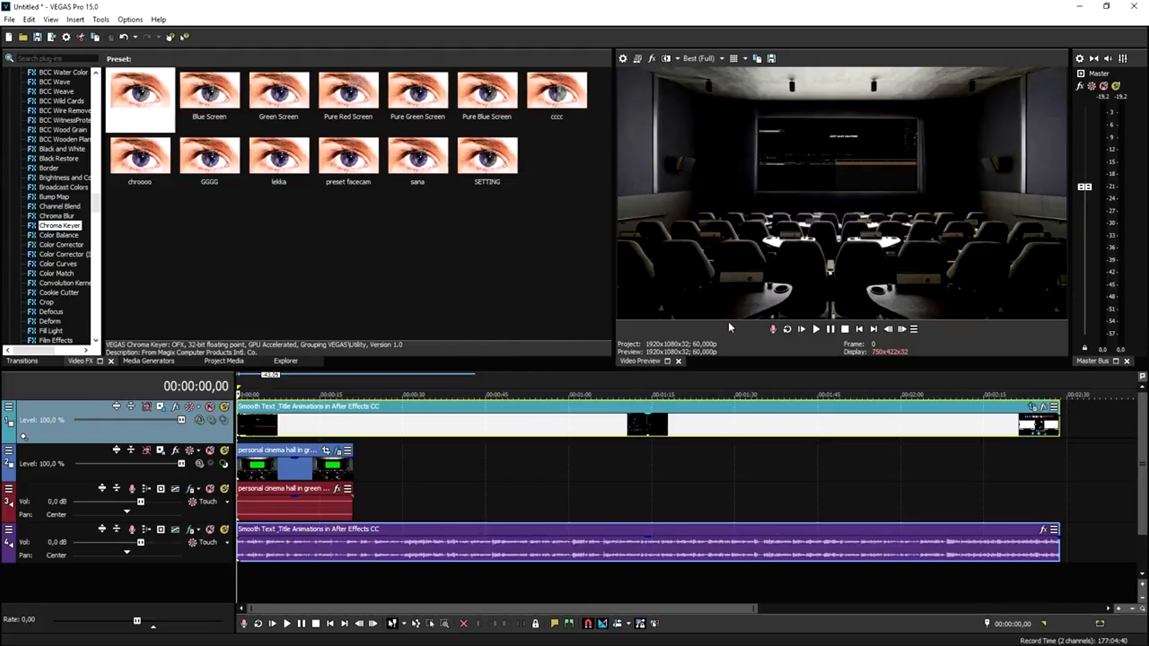
- Add the Reverb audio effect to the Smooth Text audio event on track 4
left_click(861, 332)
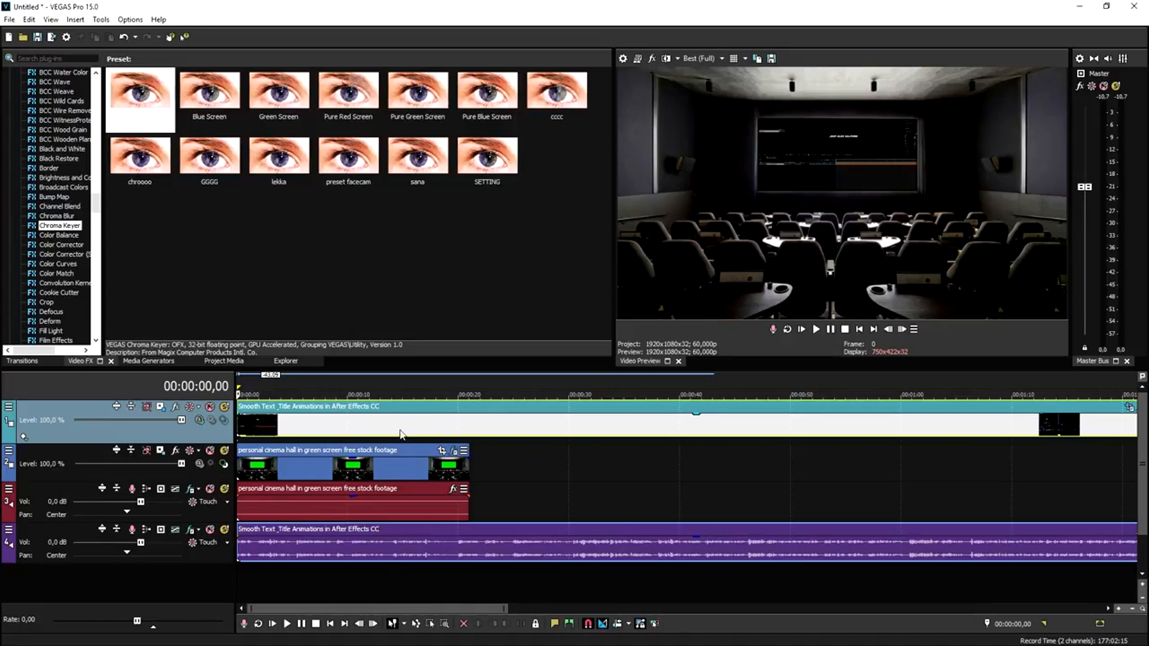
scroll(381, 563, "down", 3)
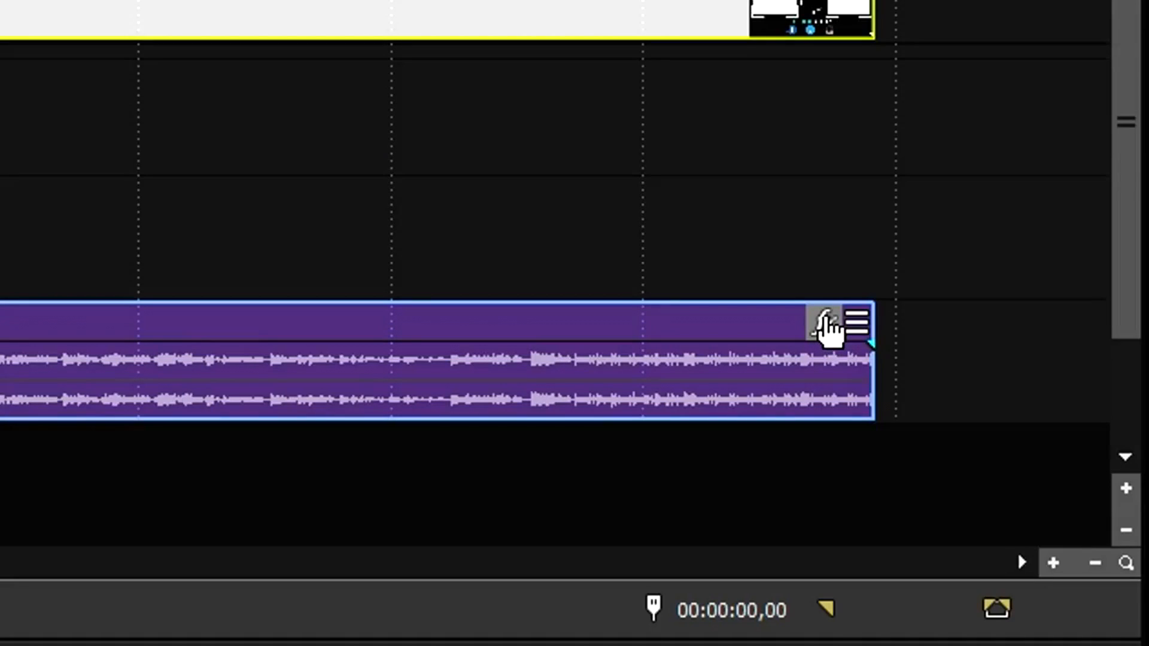
left_click(828, 326)
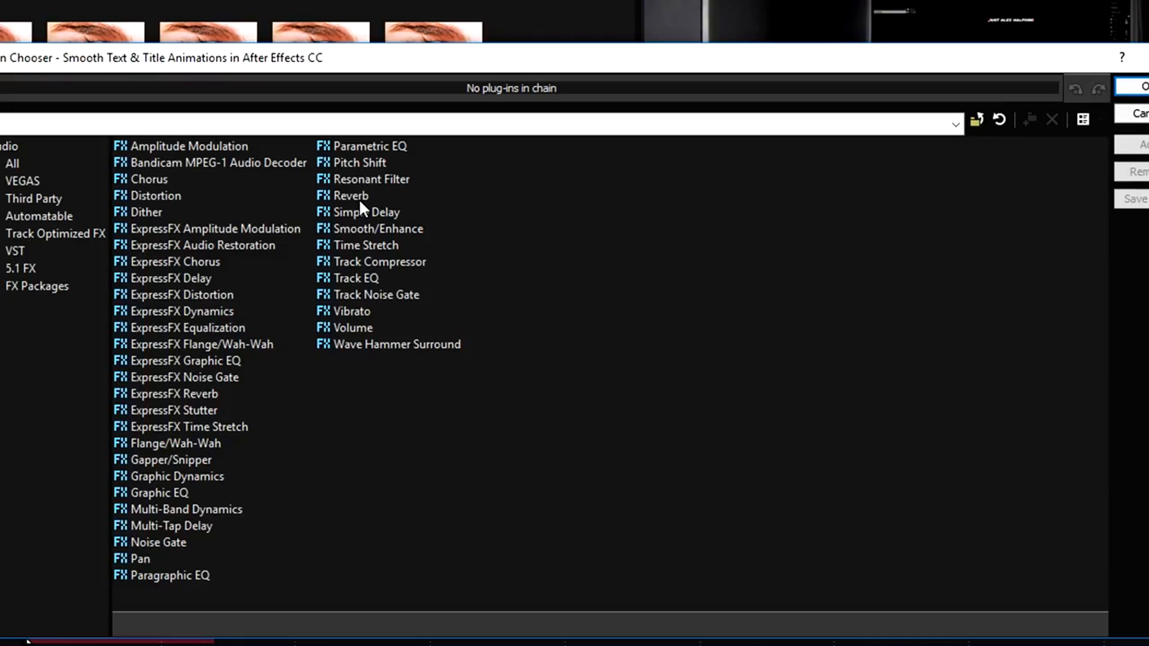
left_click(436, 245)
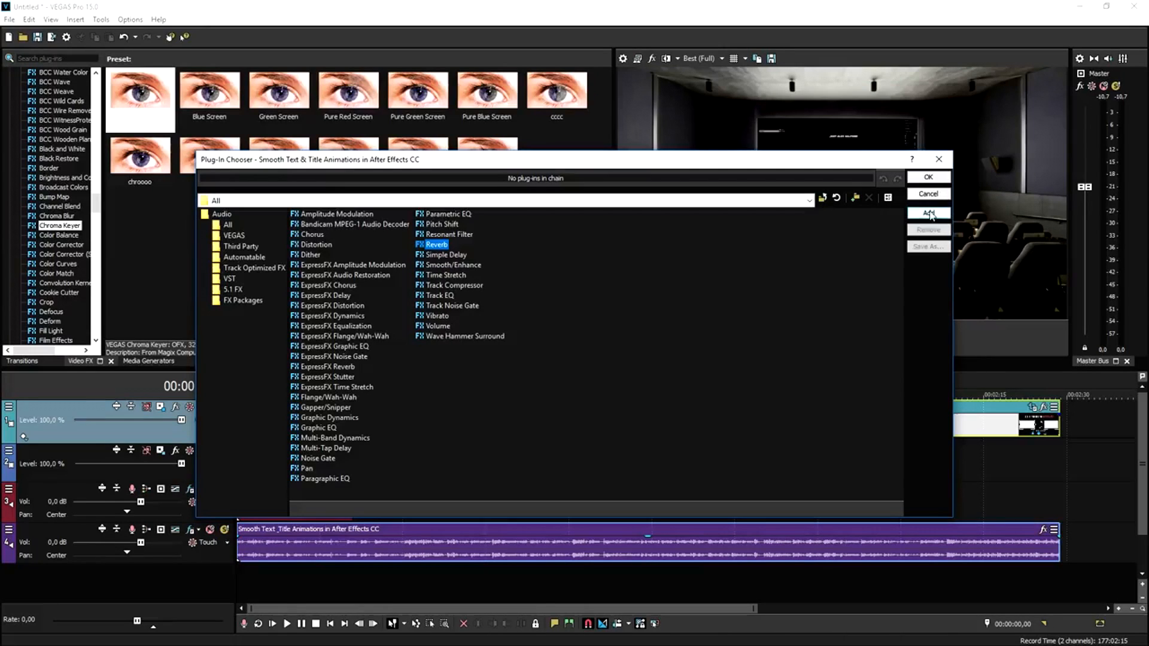
left_click(929, 213)
left_click(928, 178)
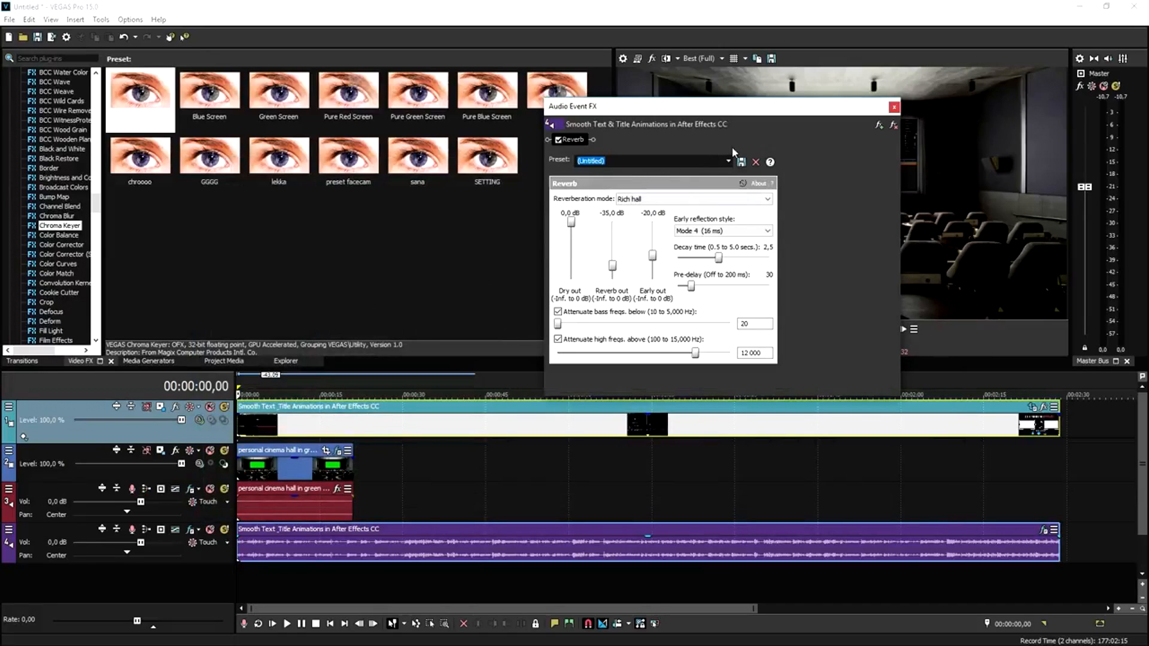
- Apply the Bright hall preset to the Smooth Text audio event's Reverb effect and close the Audio Event FX window
left_click(728, 161)
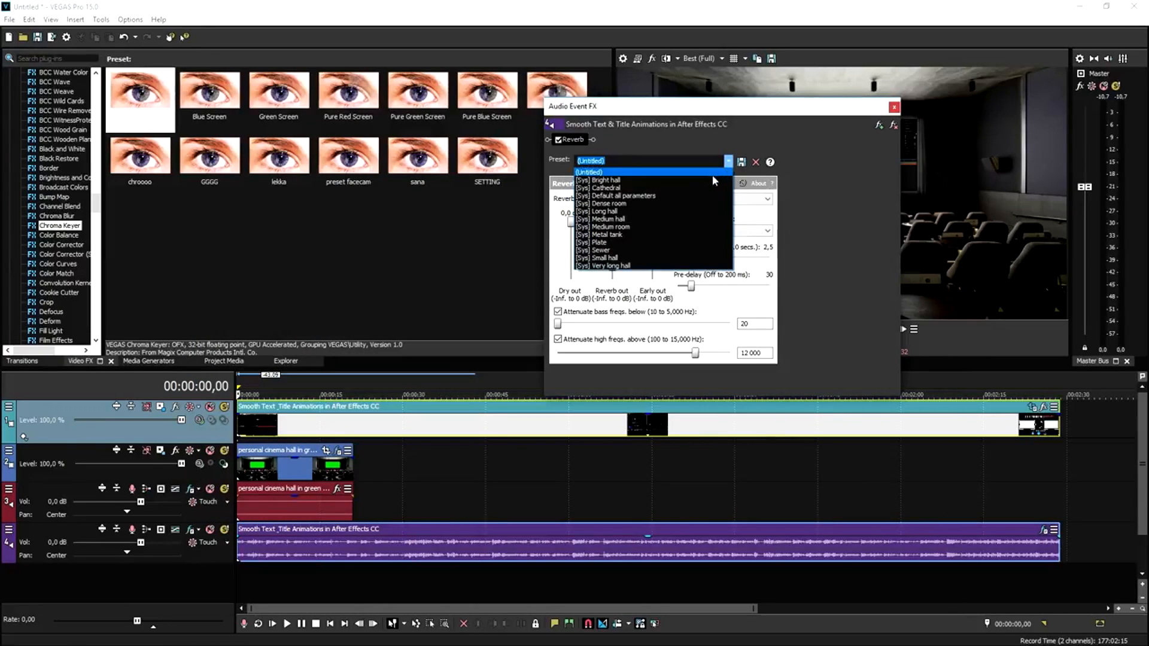
left_click(709, 177)
left_click(894, 108)
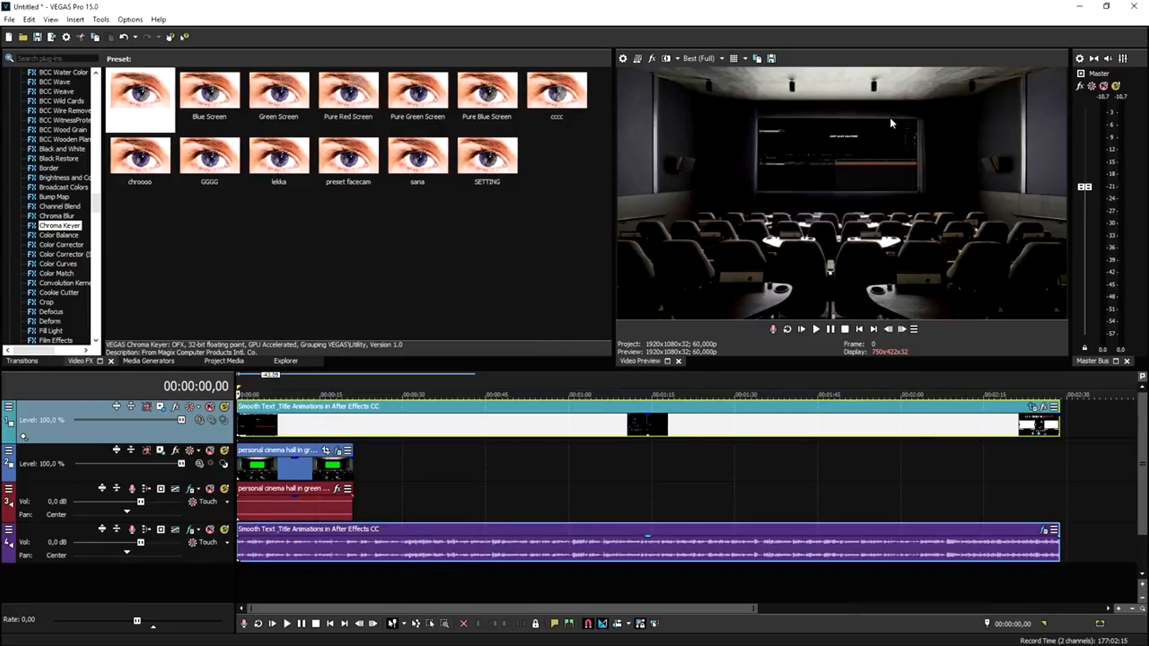
- Play the cinema composite from the beginning to check the picture and sound, and stop playback with the cursor at 00:00:11,55
left_click(860, 333)
key("space")
scroll(592, 427, "up", 4)
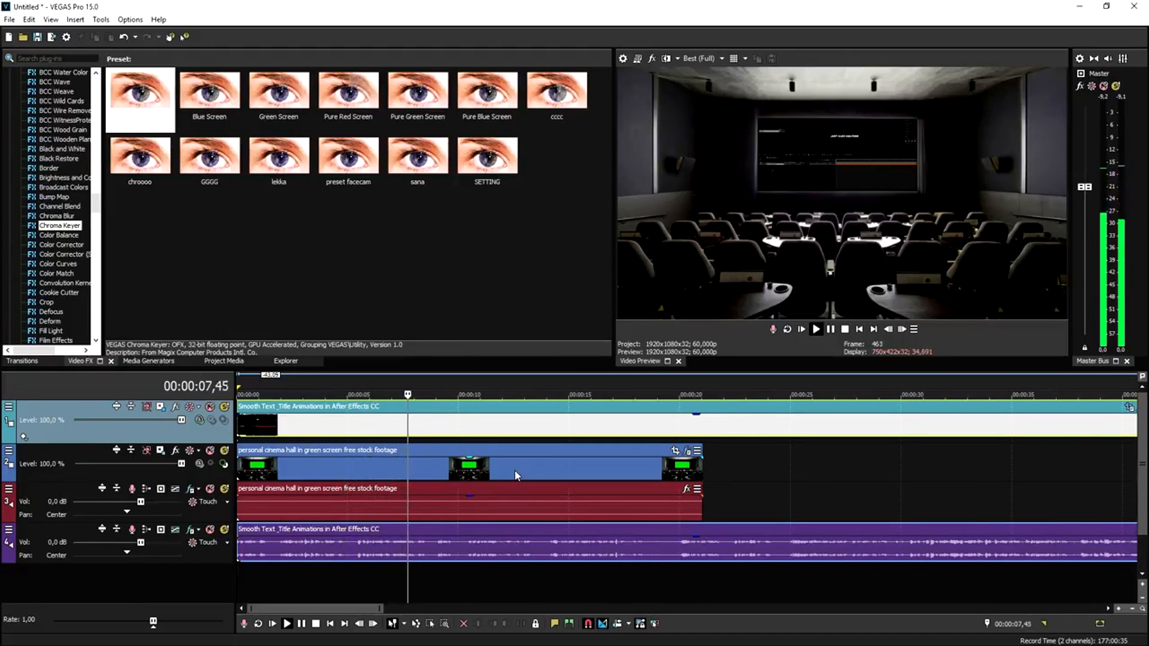
right_click(515, 475)
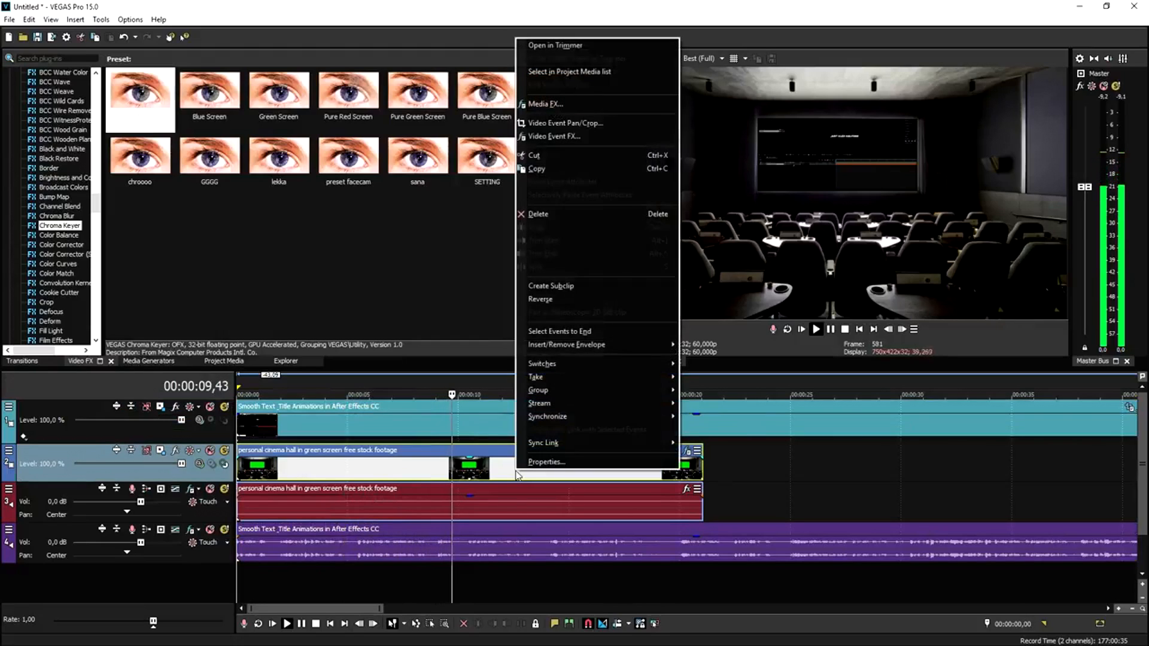
left_click(501, 470)
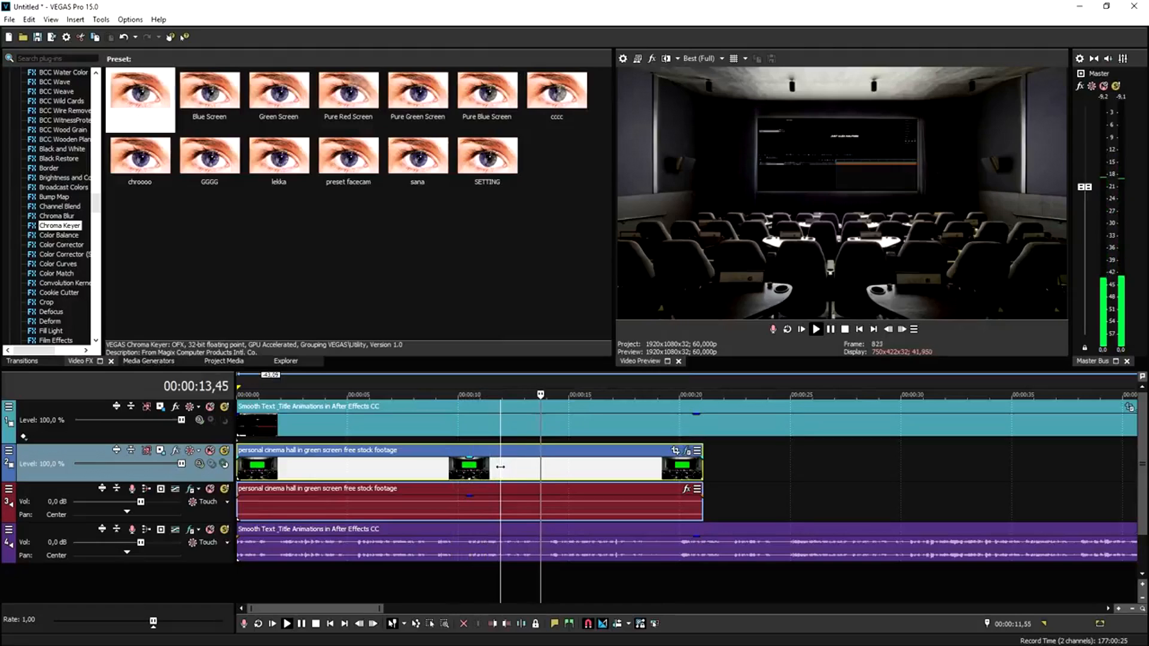
key("space")
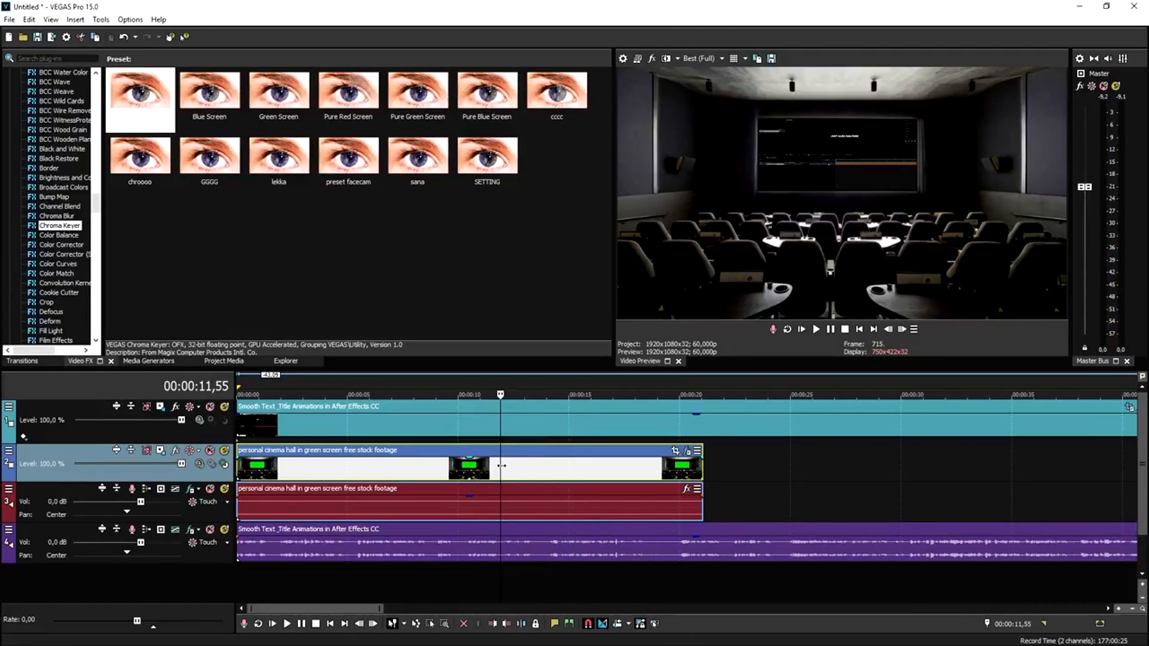